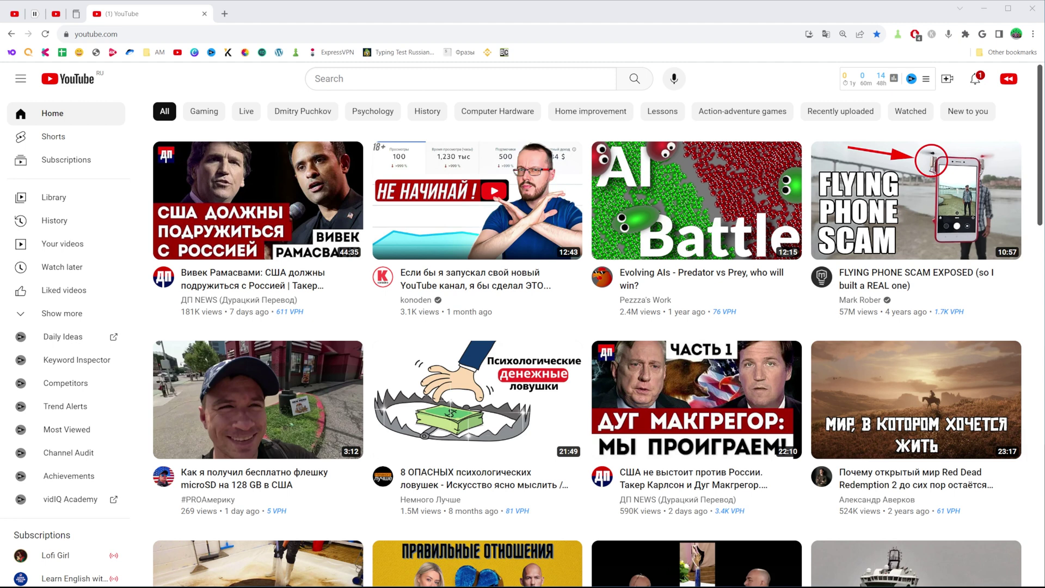
Open the channel's account menu from the avatar at the top right.
left_click(133, 36)
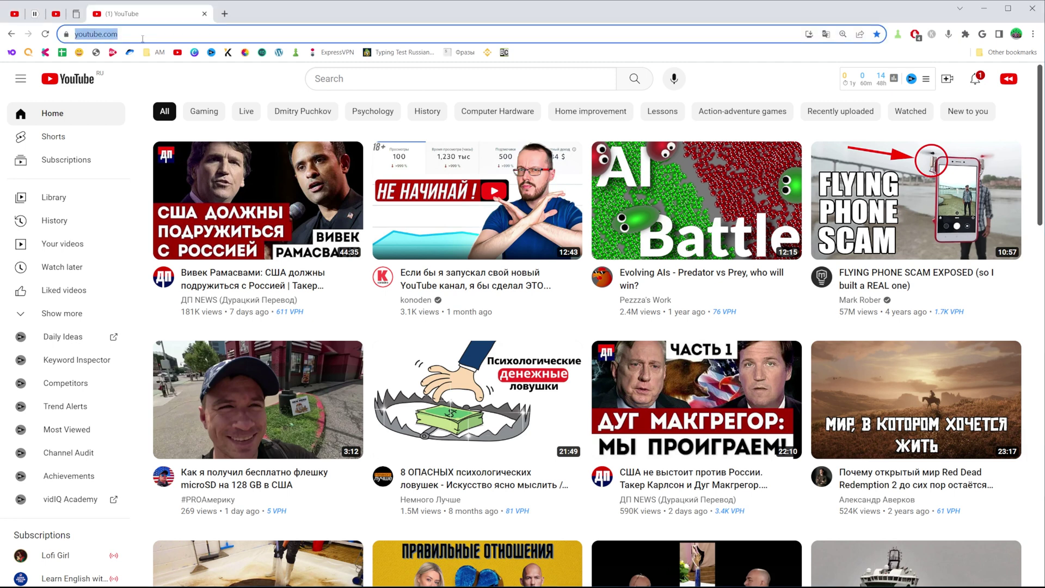
left_click(1009, 84)
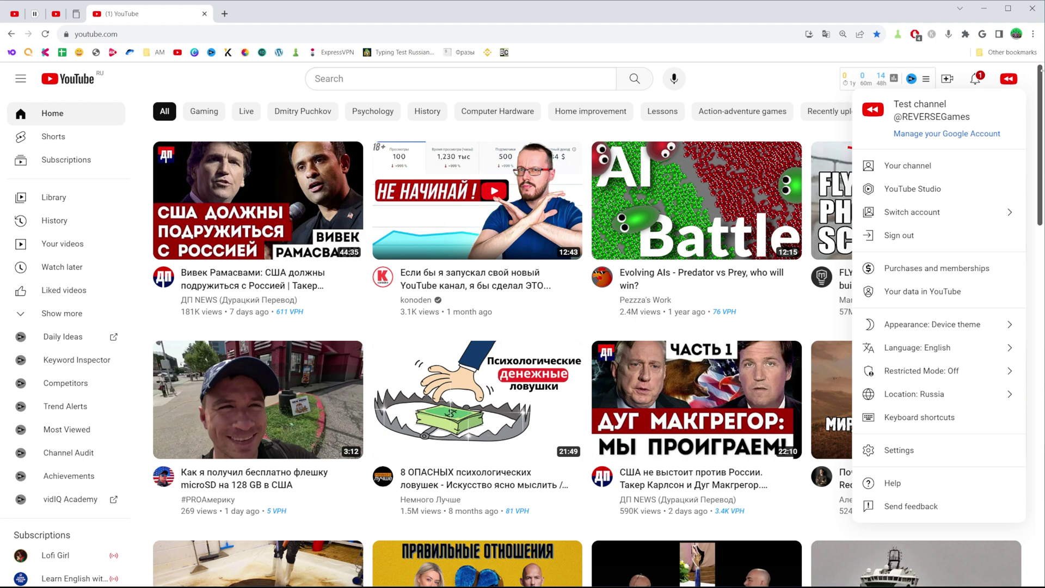
left_click(1005, 82)
left_click(1012, 80)
Enter YouTube Studio and browse the Audio library's Music track list.
left_click(903, 194)
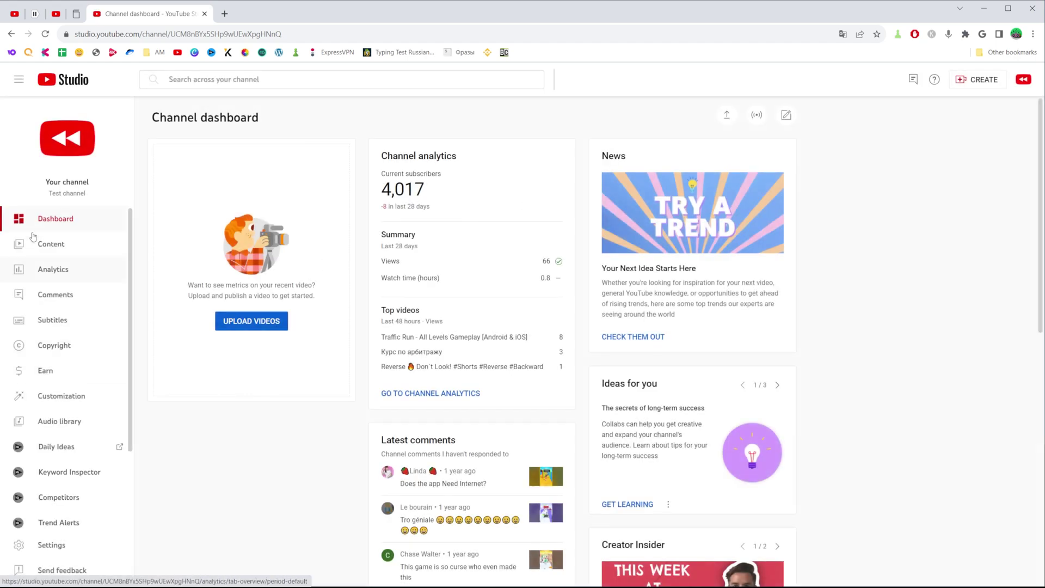
left_click(60, 422)
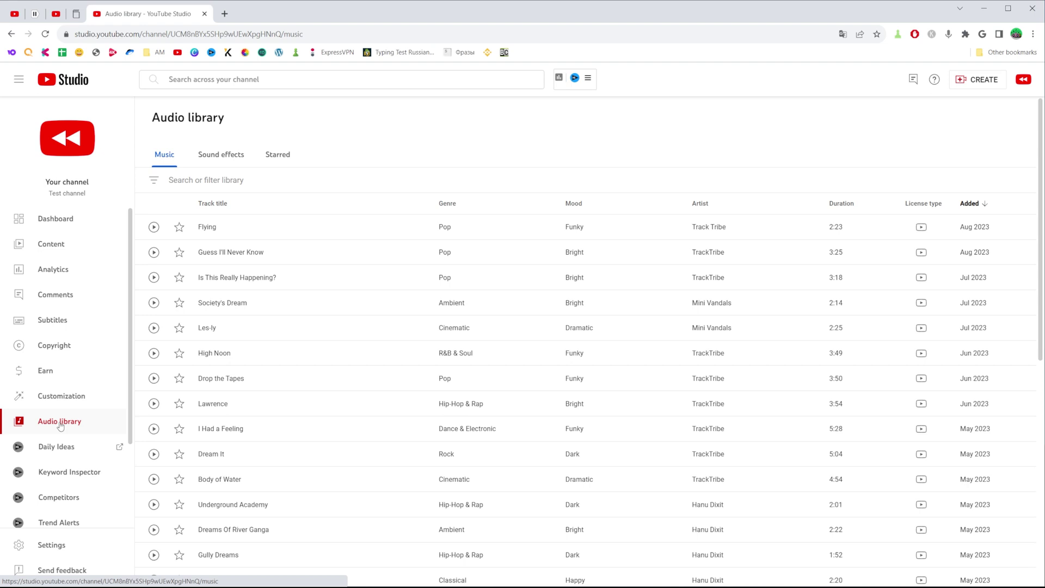
scroll(401, 392, "down", 8)
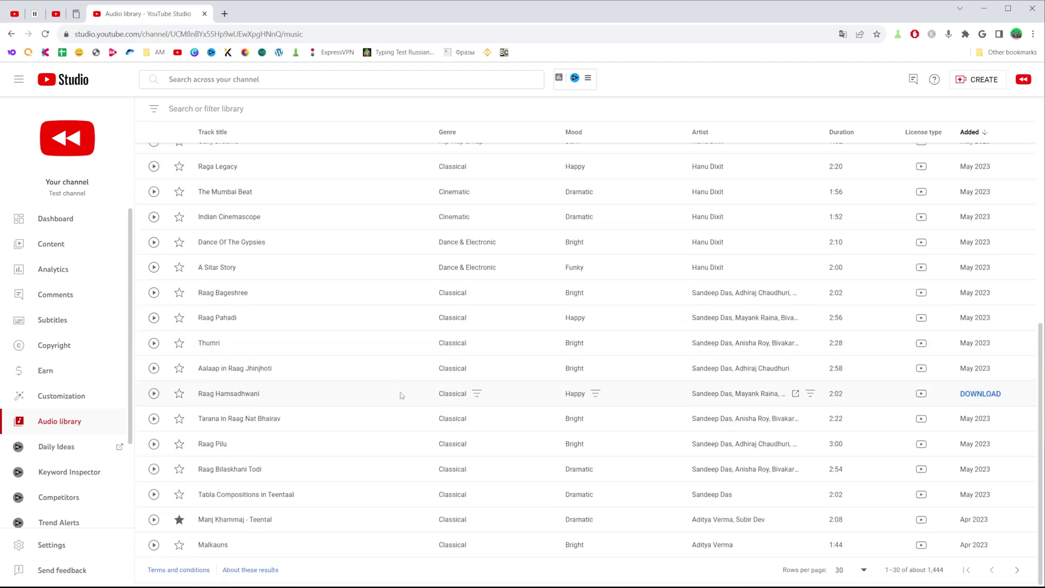
scroll(400, 392, "up", 8)
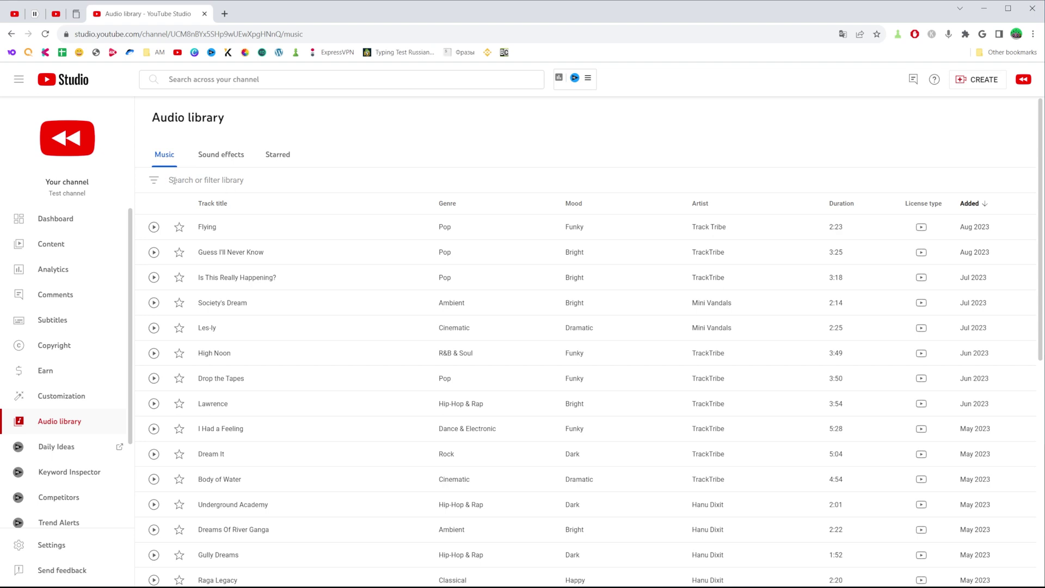
Add a Duration filter of longer than 3:00, correcting the mistyped 0:03 value.
left_click(236, 179)
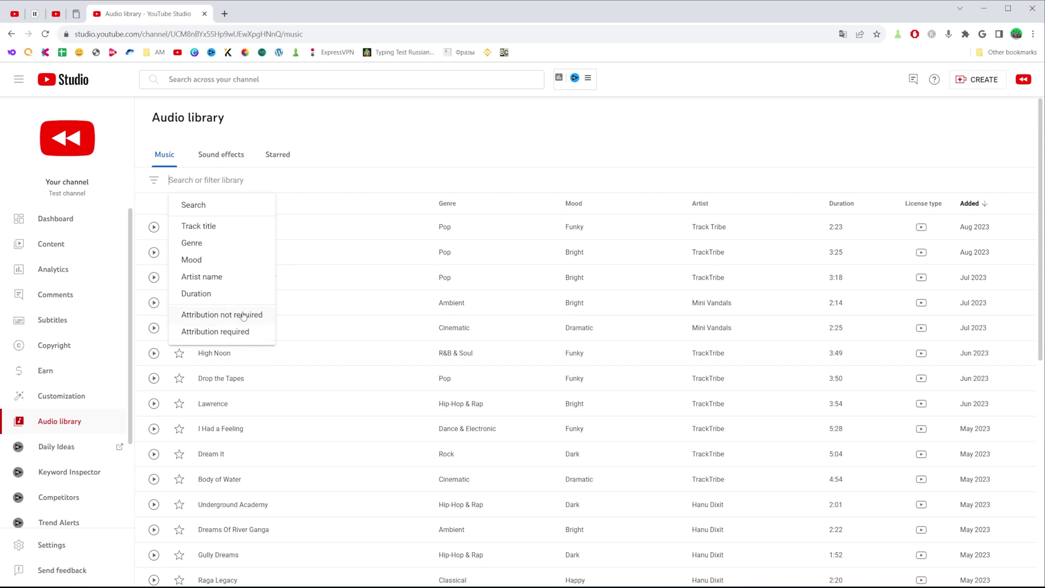
left_click(216, 296)
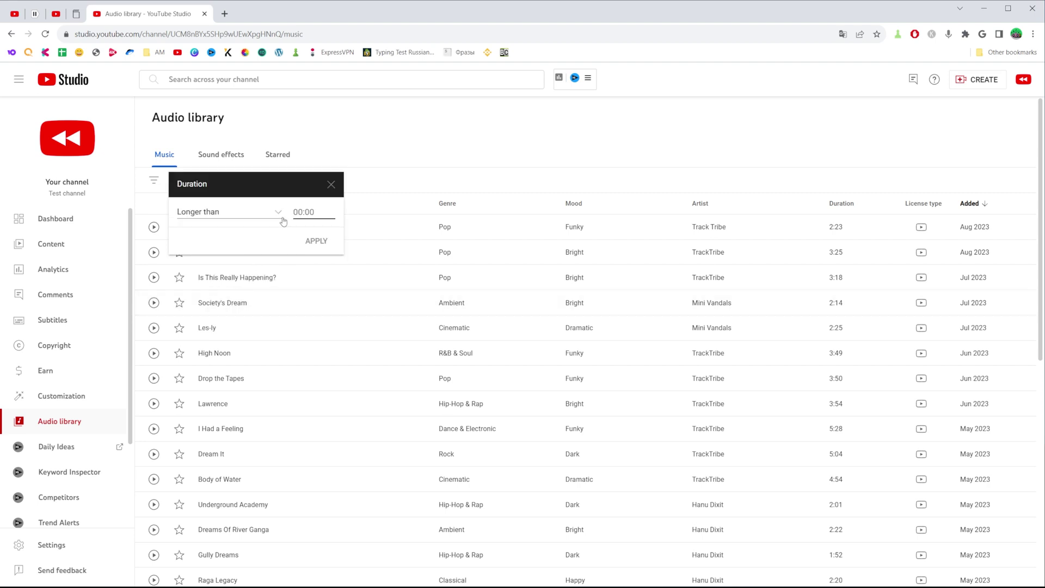
type("03")
left_click(320, 246)
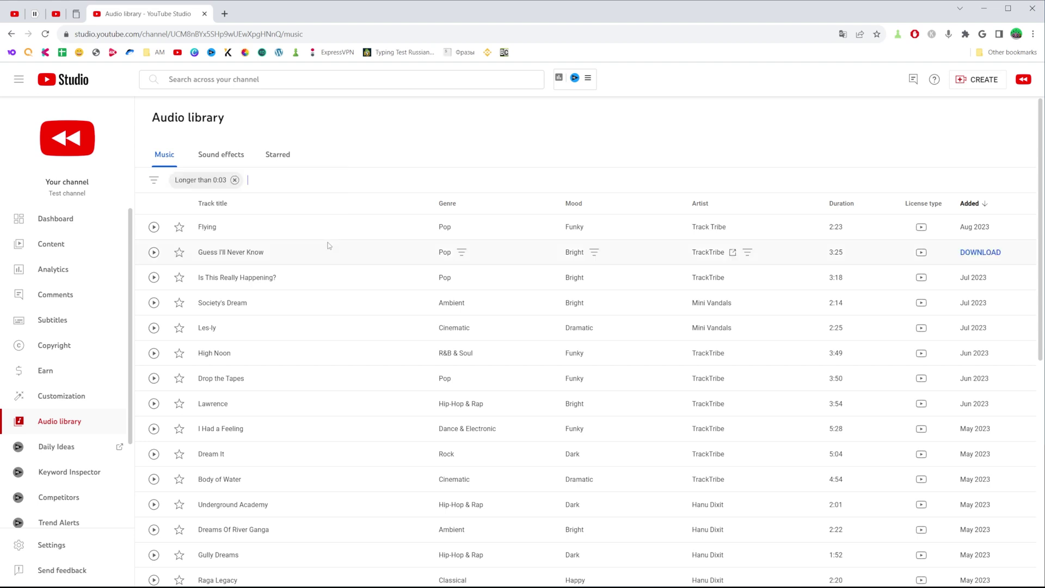
left_click(225, 184)
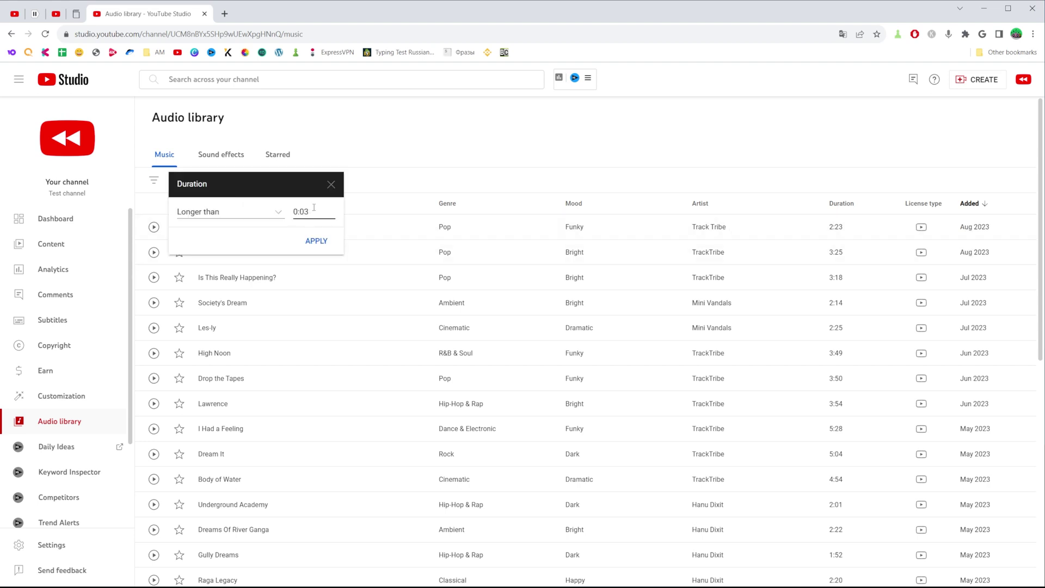
key("BackSpace")
key("BackSpace")
type("300")
left_click(324, 240)
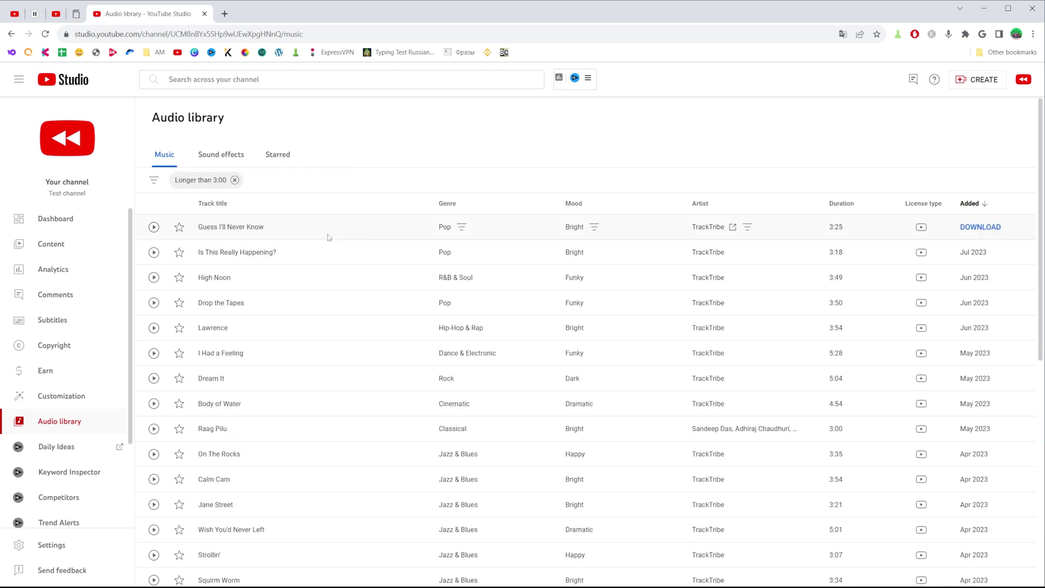
Add a Mood filter with Calm and Happy ticked.
left_click(288, 183)
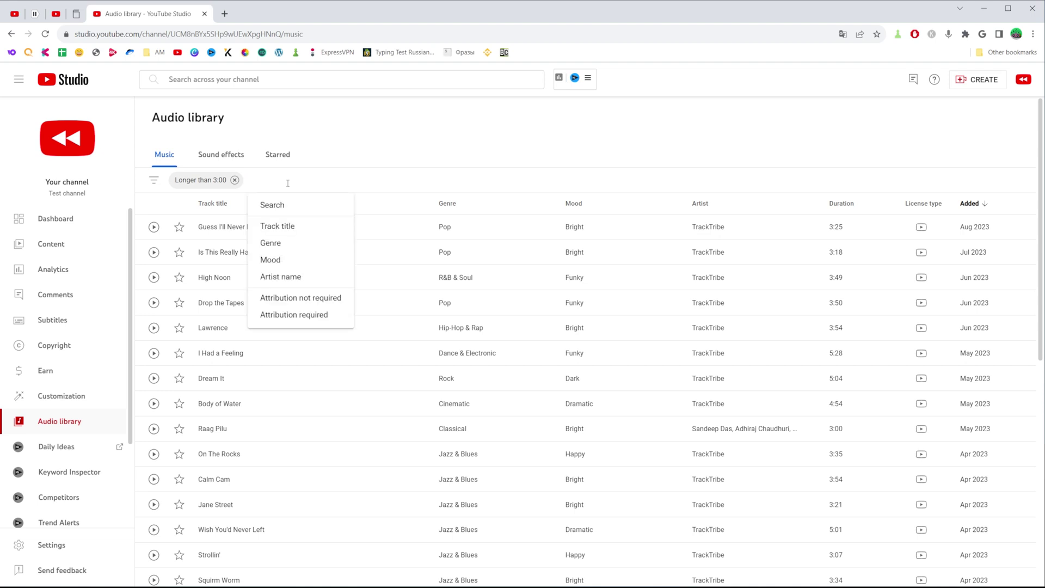
left_click(275, 261)
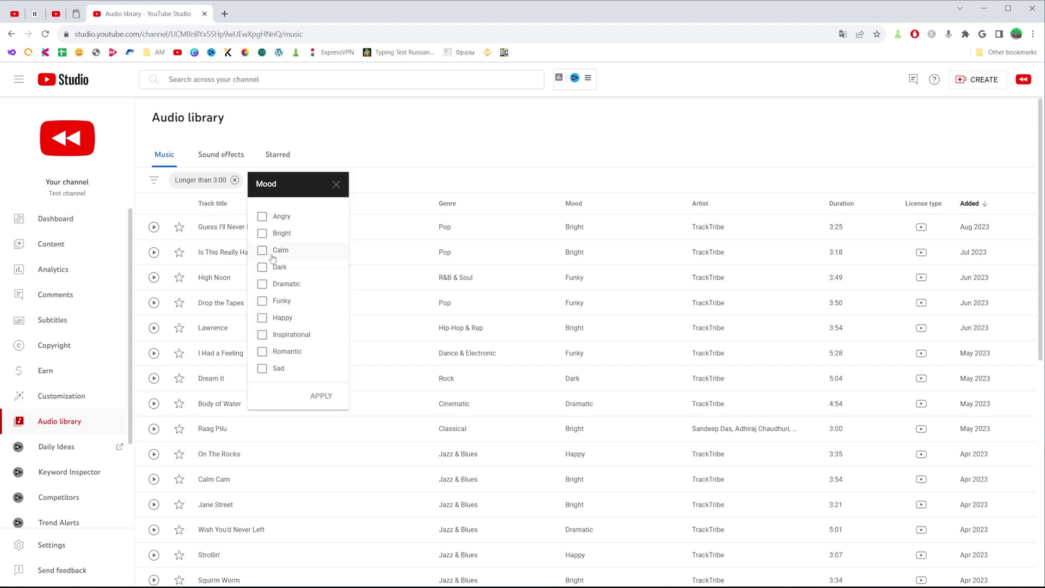
left_click(263, 252)
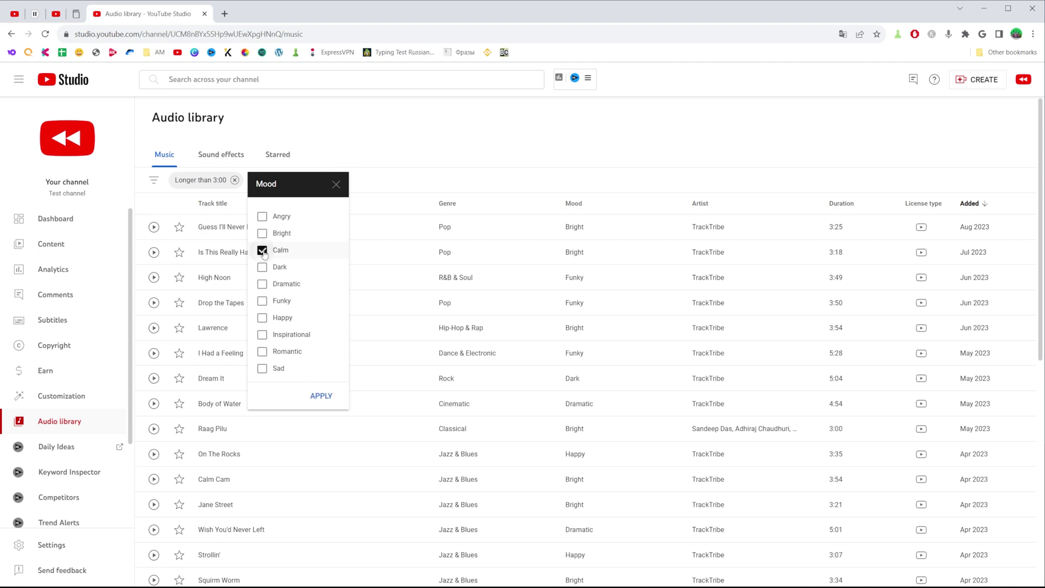
left_click(261, 319)
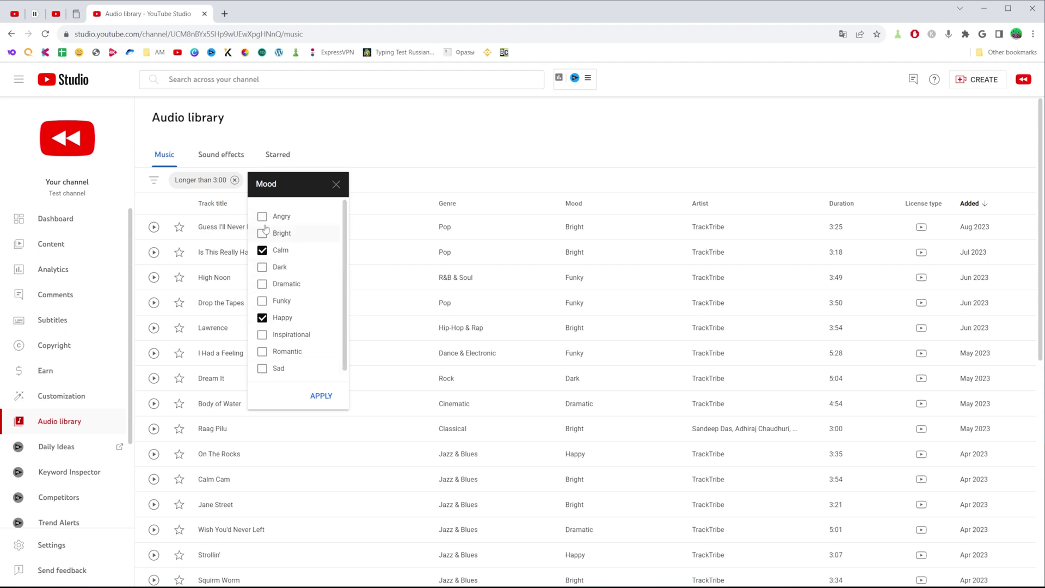
left_click(317, 400)
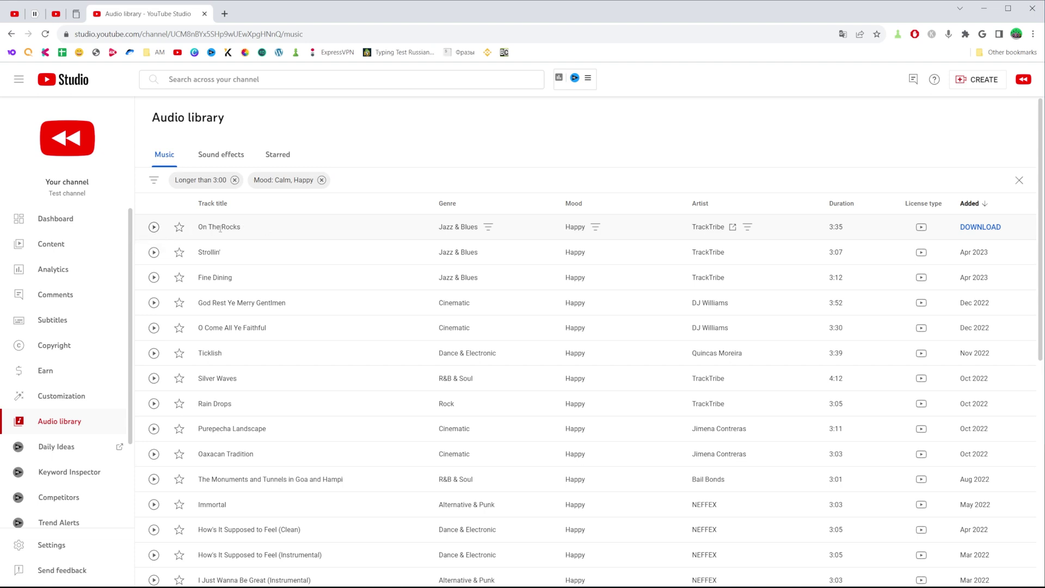
Preview the On The Rocks track and pause it at 0:03.
left_click(155, 227)
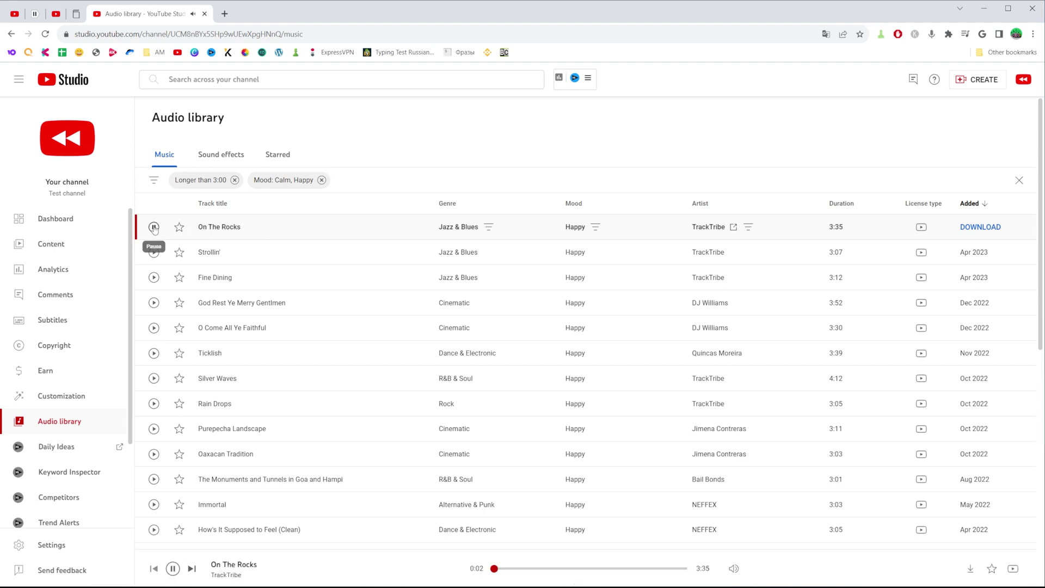
left_click(154, 227)
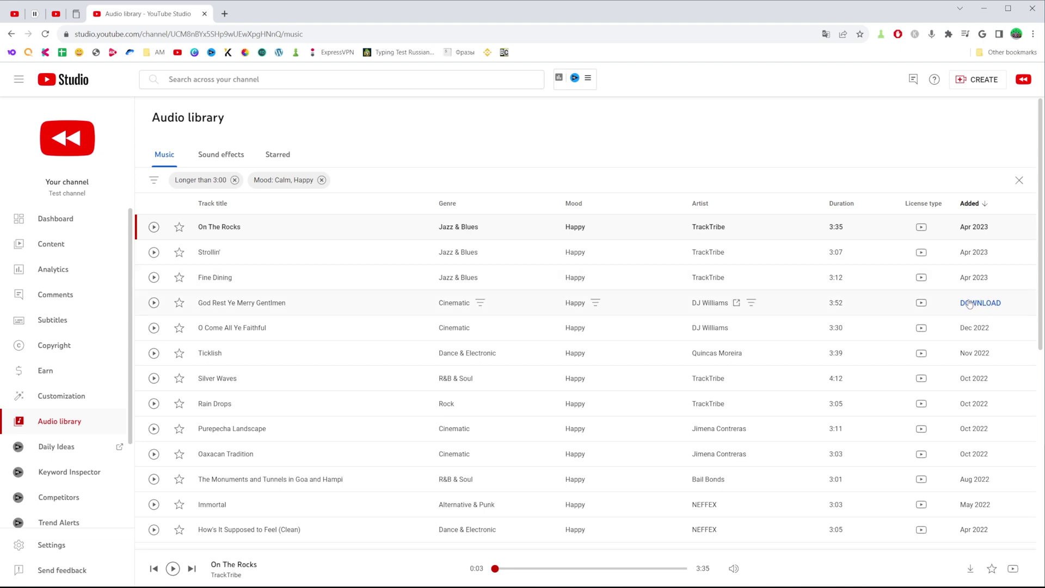
Download Ticklish and save it as 'Ticklish - Quincas Moreira.mp3' in Downloads.
left_click(969, 356)
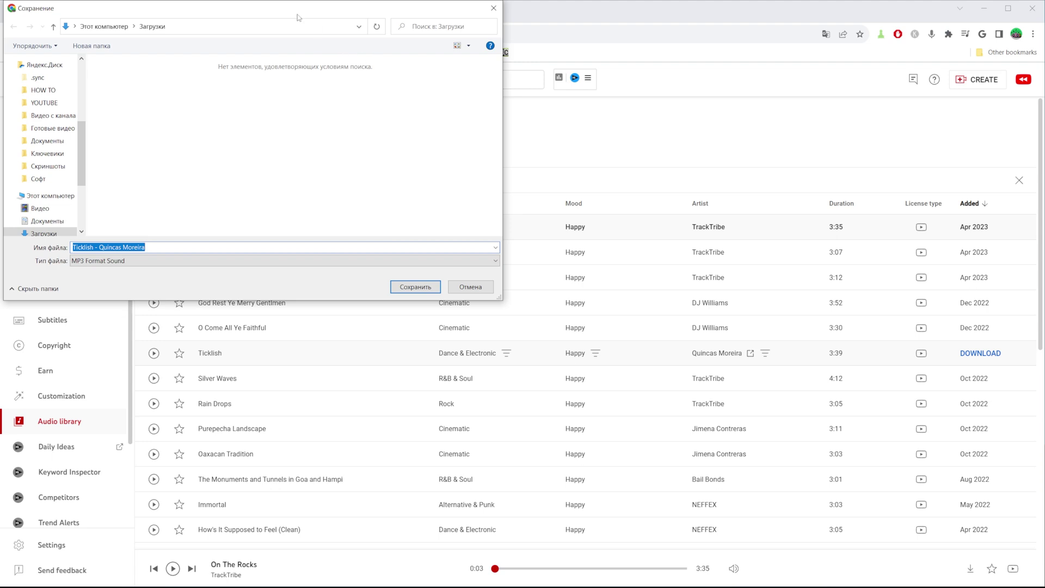
left_click_drag(296, 14, 424, 112)
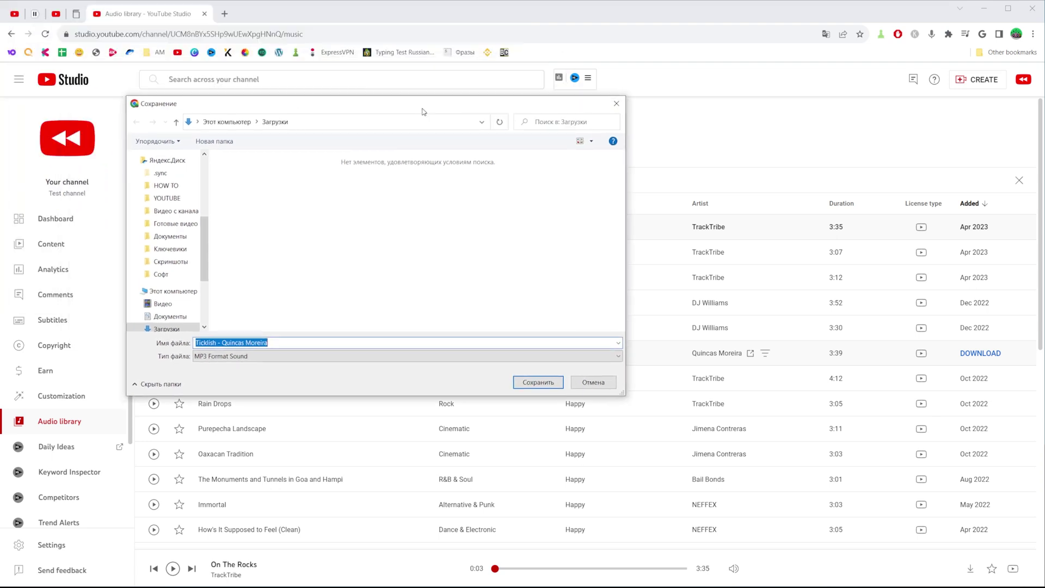
left_click(538, 382)
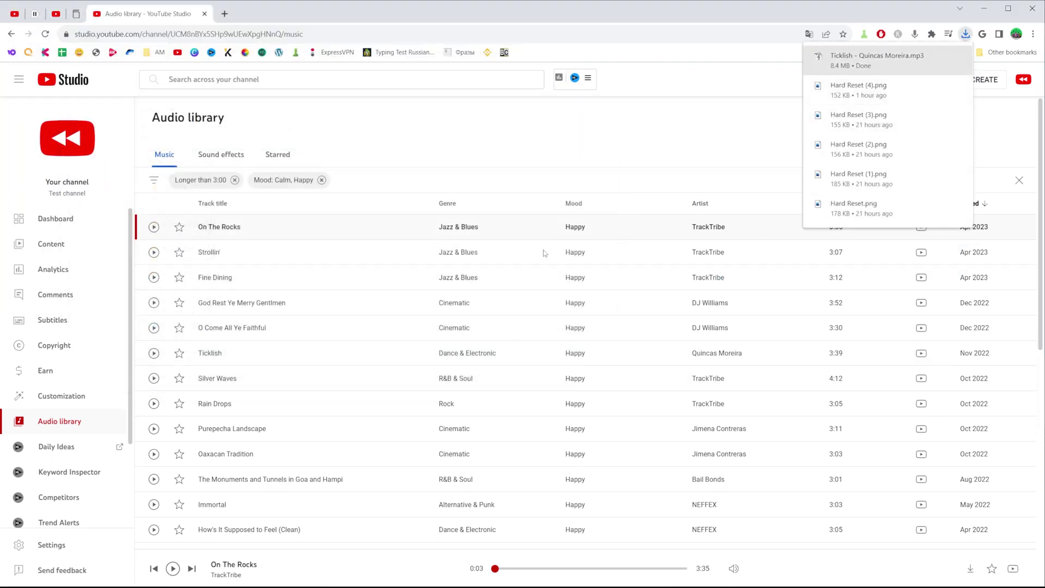
Confirm the Ticklish MP3 in File Explorer's Загрузки folder, then return to Chrome.
key("super+e")
left_click(372, 206)
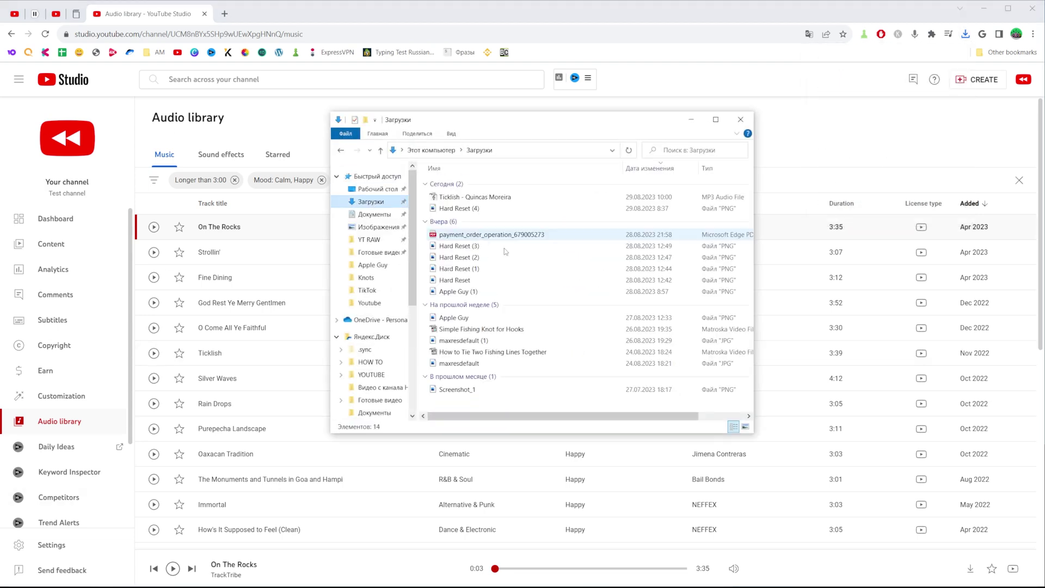
left_click(501, 198)
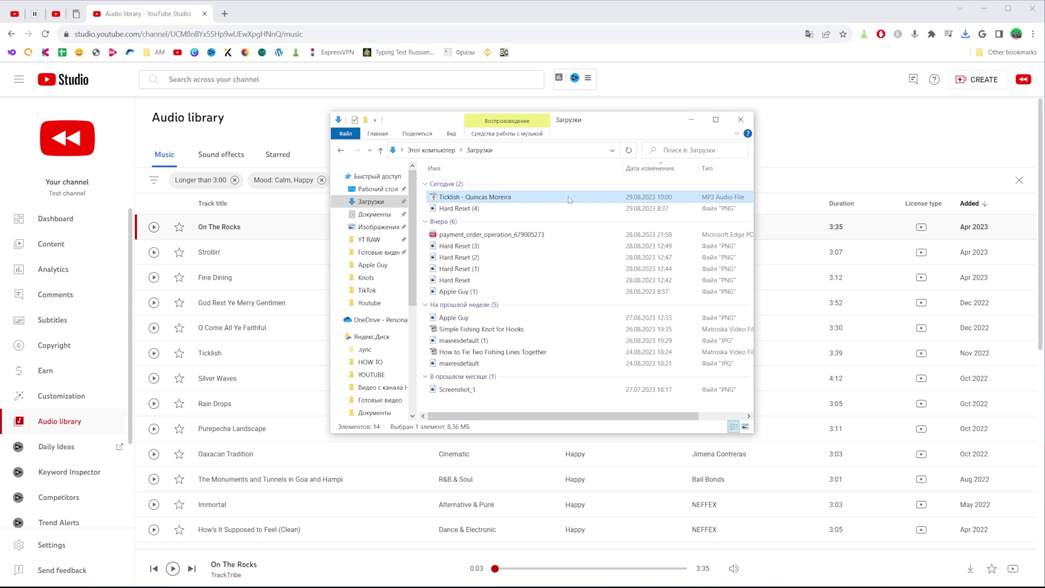
mouse_move(567, 199)
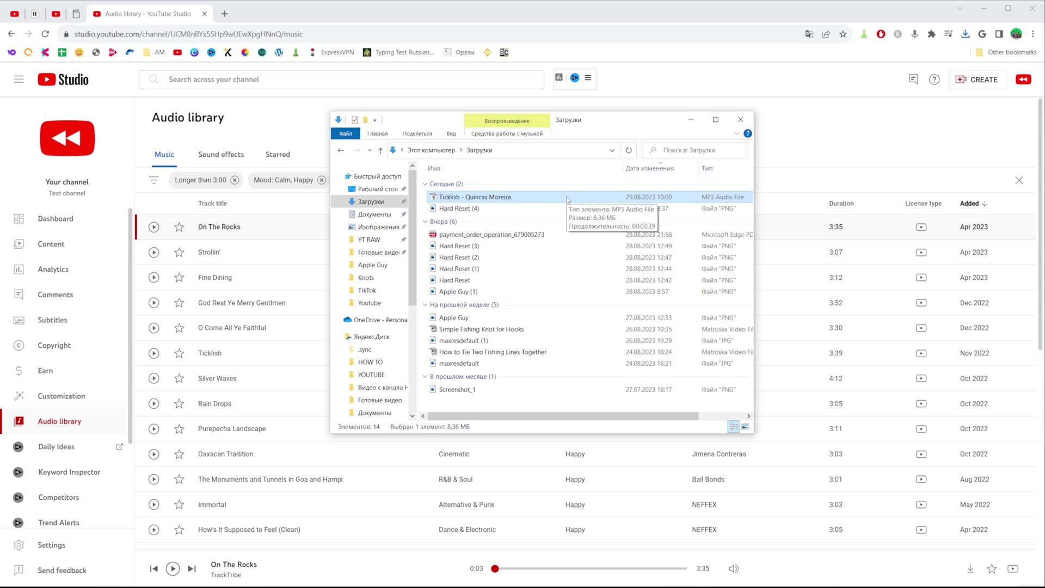
left_click(614, 19)
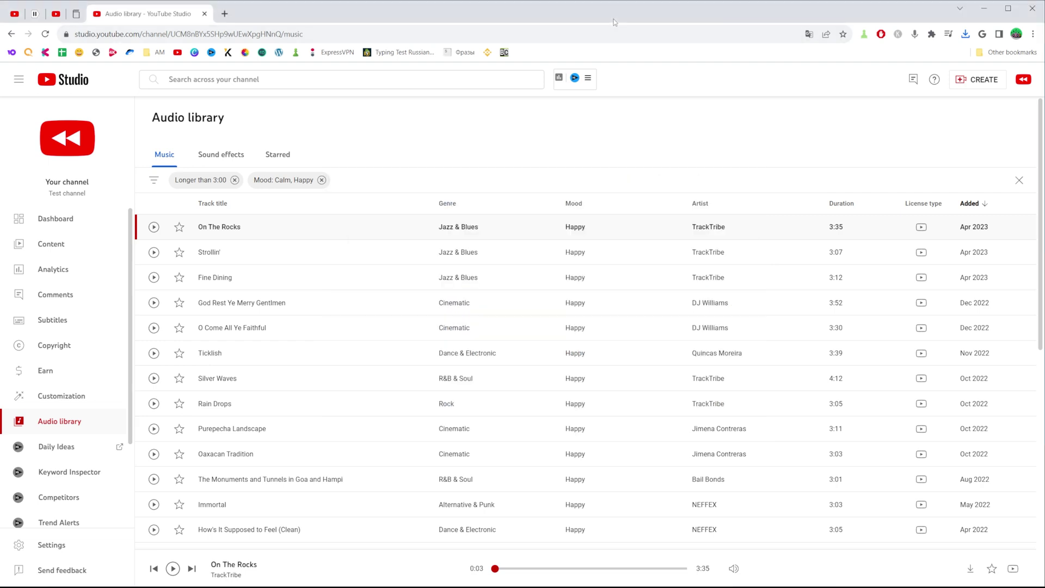
Star Fine Dining, Ticklish and Purepecha Landscape, then view the six Starred tracks.
left_click(184, 278)
left_click(180, 353)
left_click(179, 428)
left_click(280, 155)
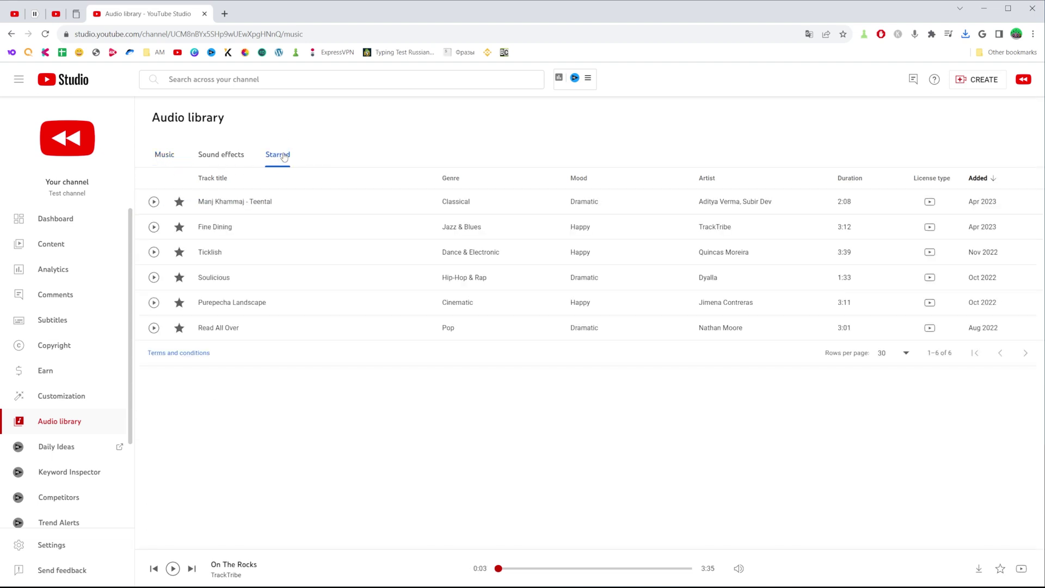
Switch to Sound effects and apply a Category filter for Cartoon and Office.
left_click(219, 158)
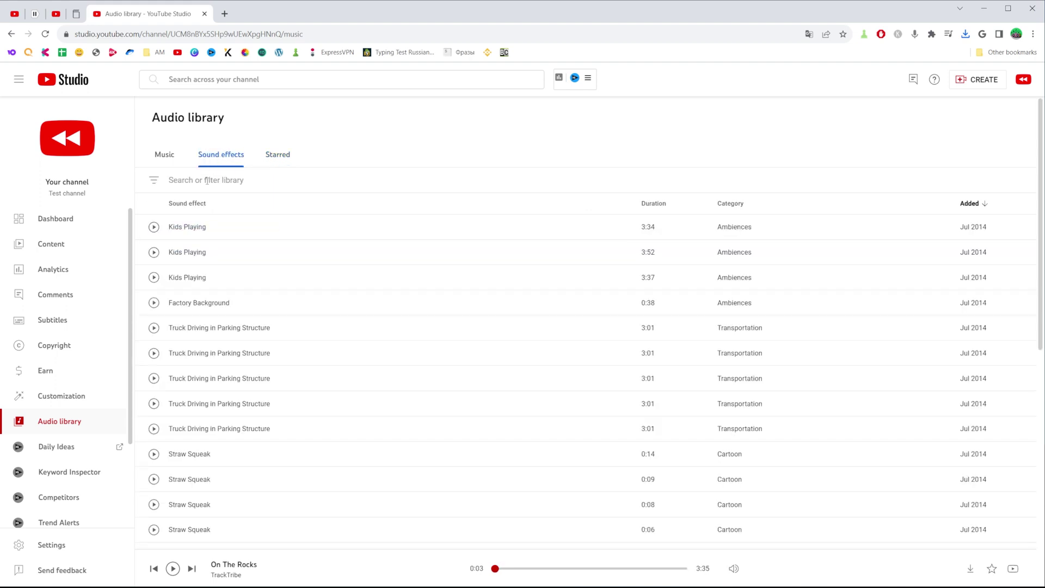
left_click(232, 182)
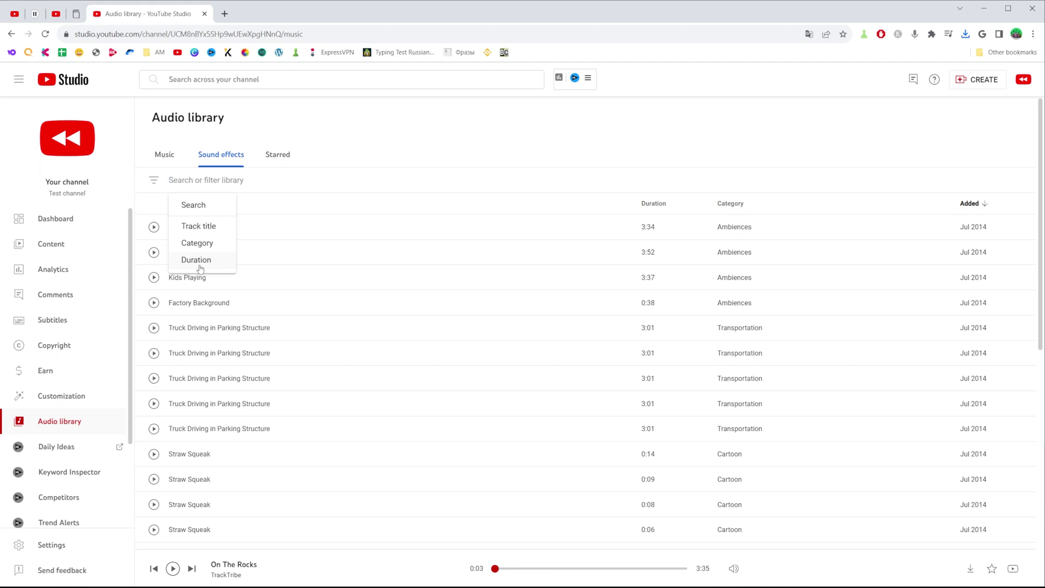
left_click(201, 243)
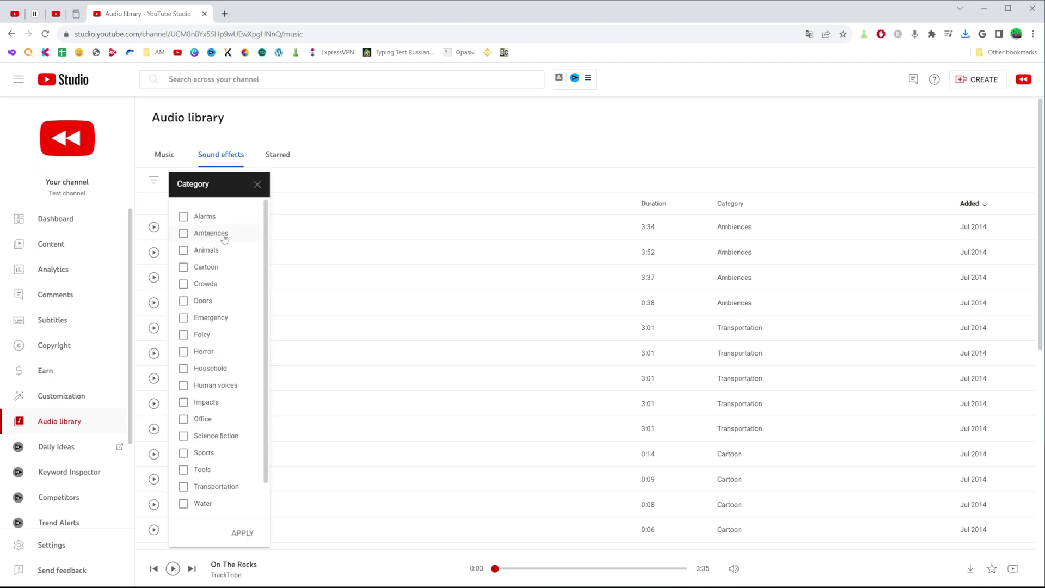
left_click(184, 268)
left_click(184, 419)
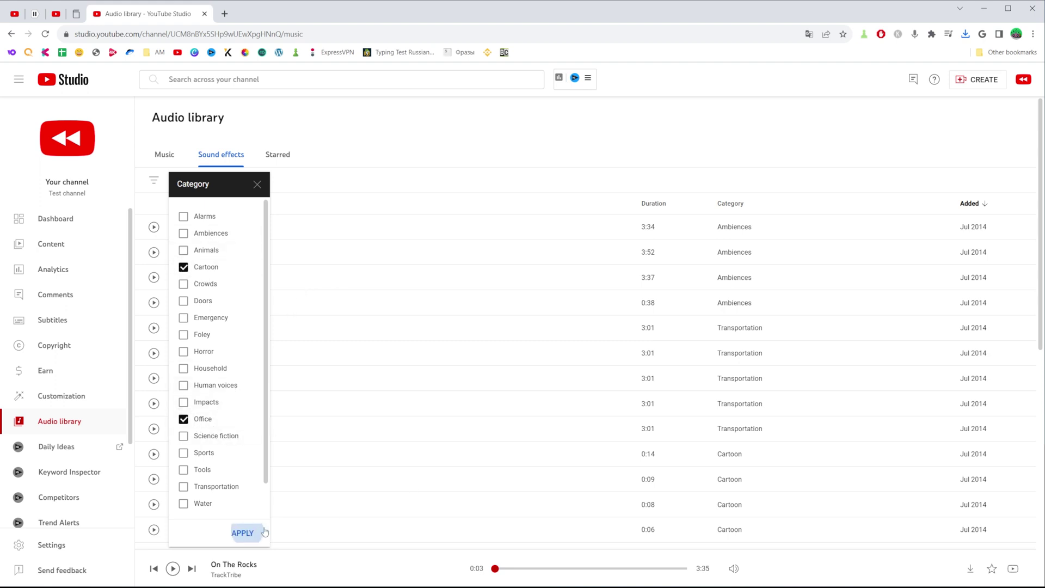
left_click(243, 533)
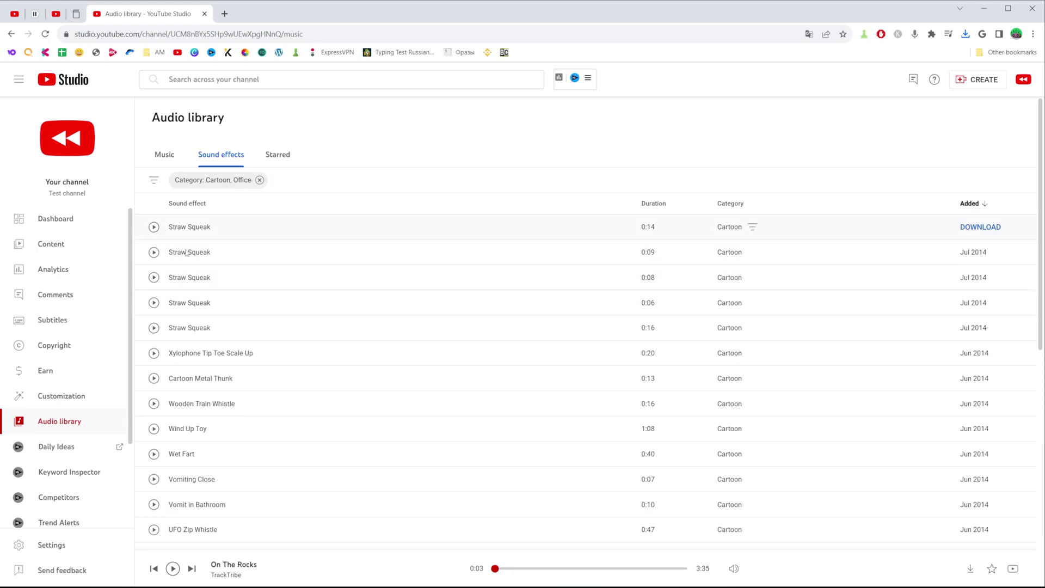